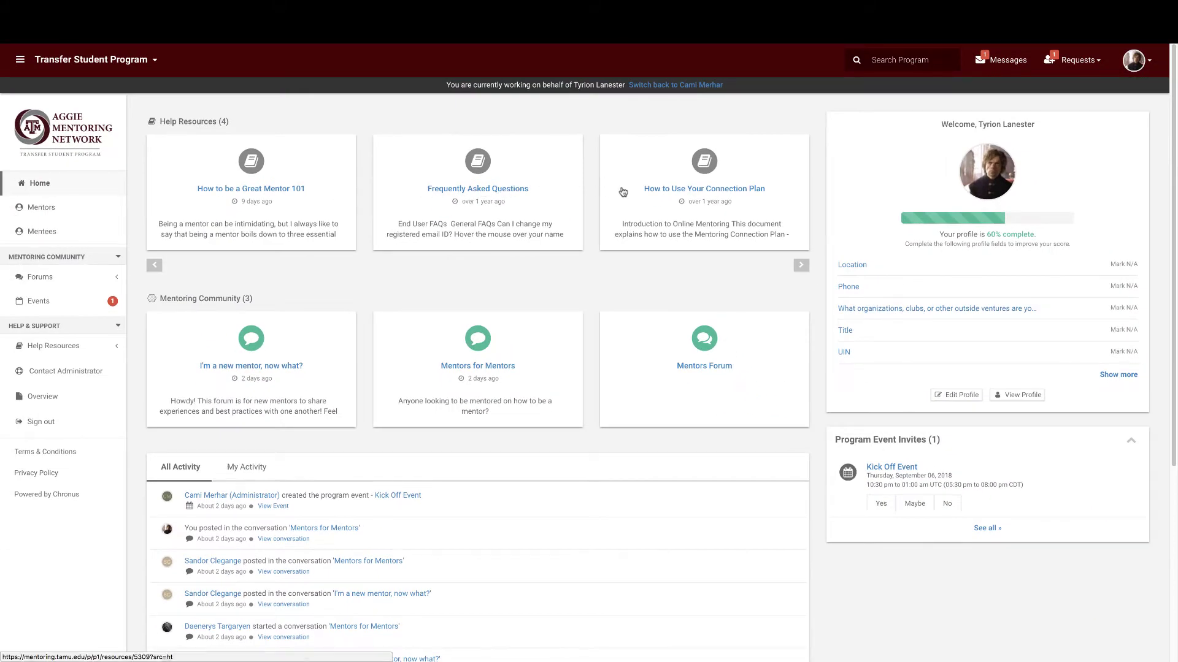
View 'How to be a Great Mentor 101', then unfollow 'I'm a new mentor, now what?' and post a thank-you reply.
click(238, 191)
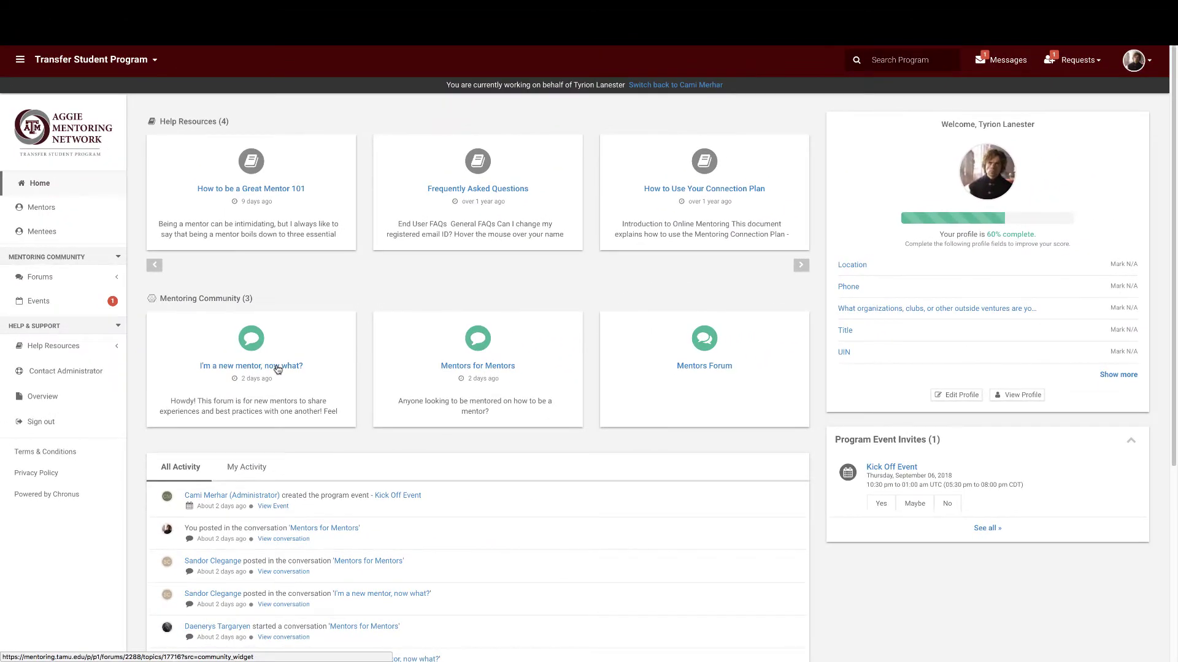
click(278, 369)
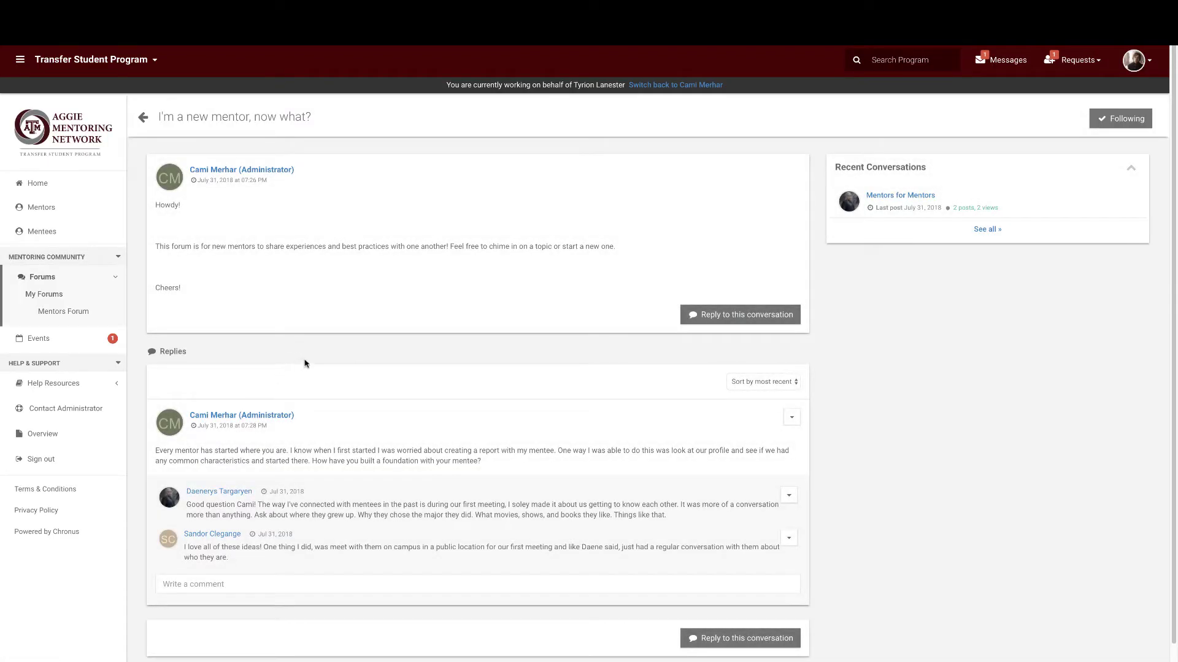
click(1114, 120)
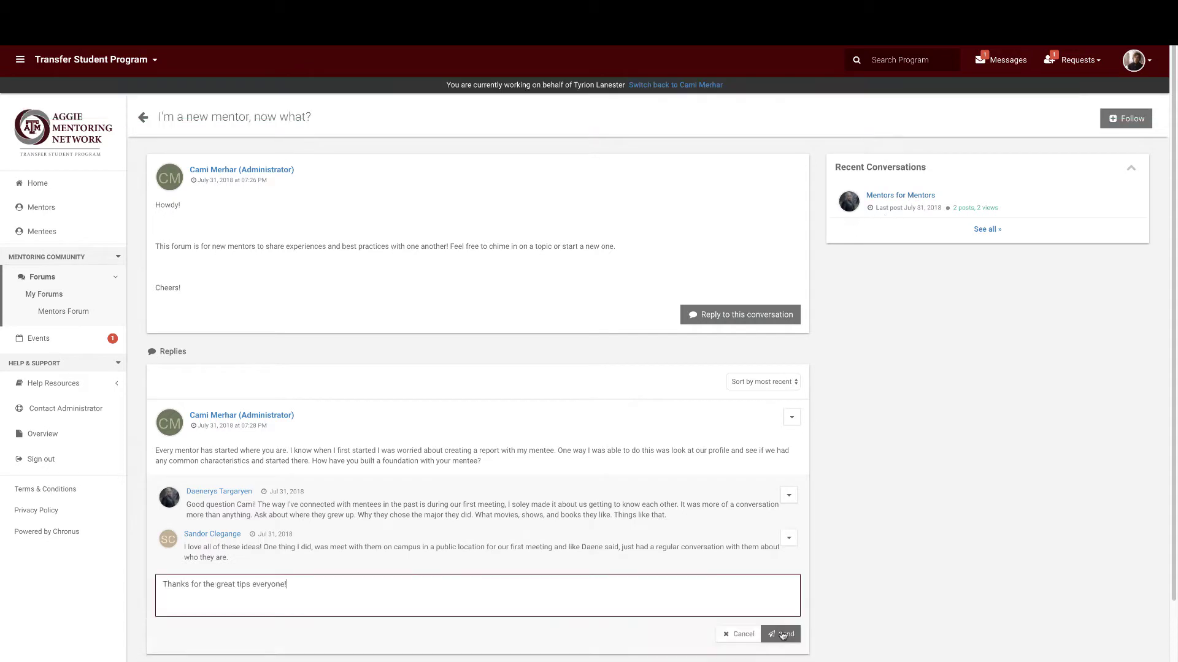
click(783, 634)
On the mentor homepage, filter the activity feed to My Activity, then back to All Activity.
click(116, 184)
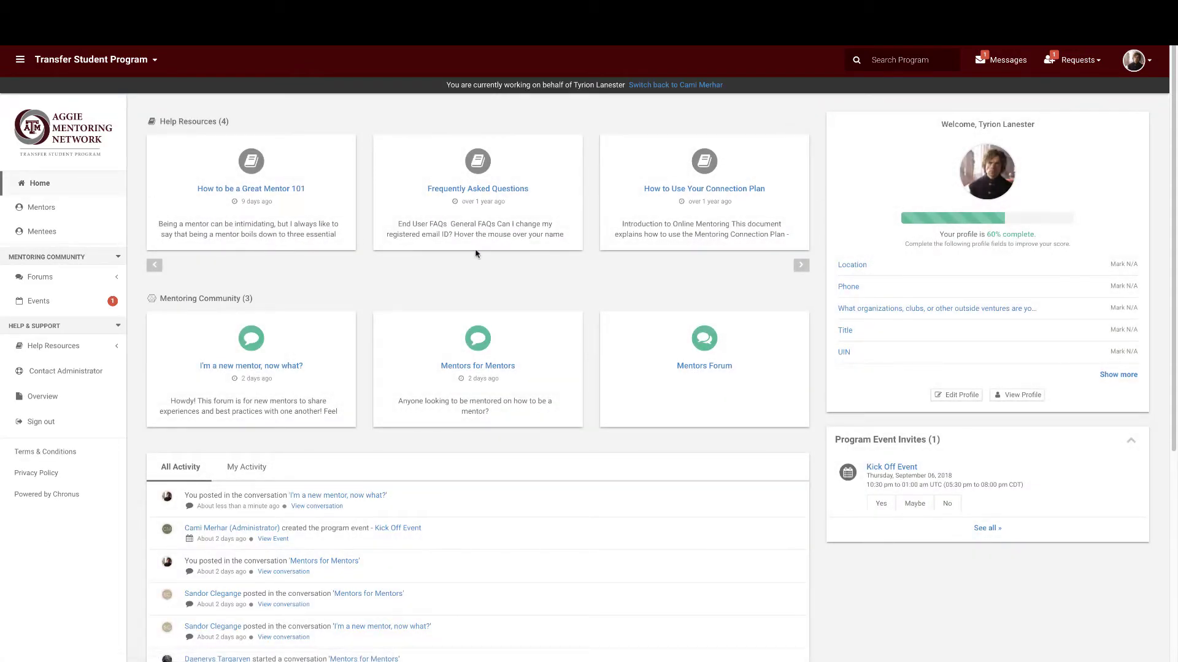
drag(1173, 265, 1173, 437)
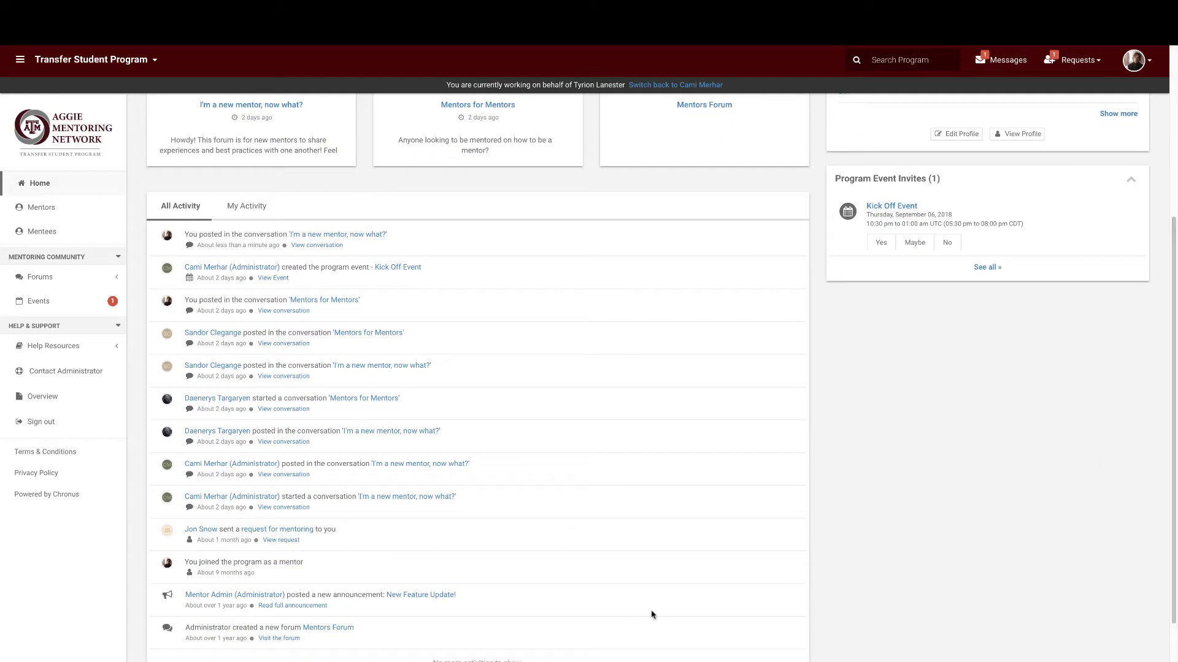
click(247, 210)
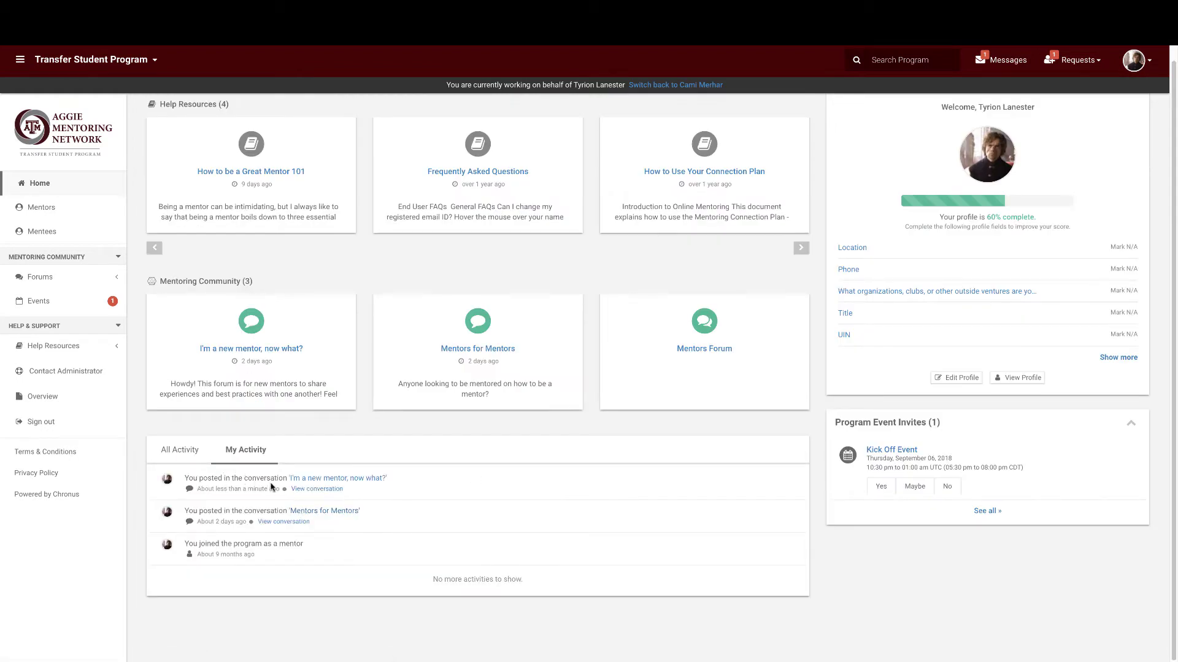
click(176, 454)
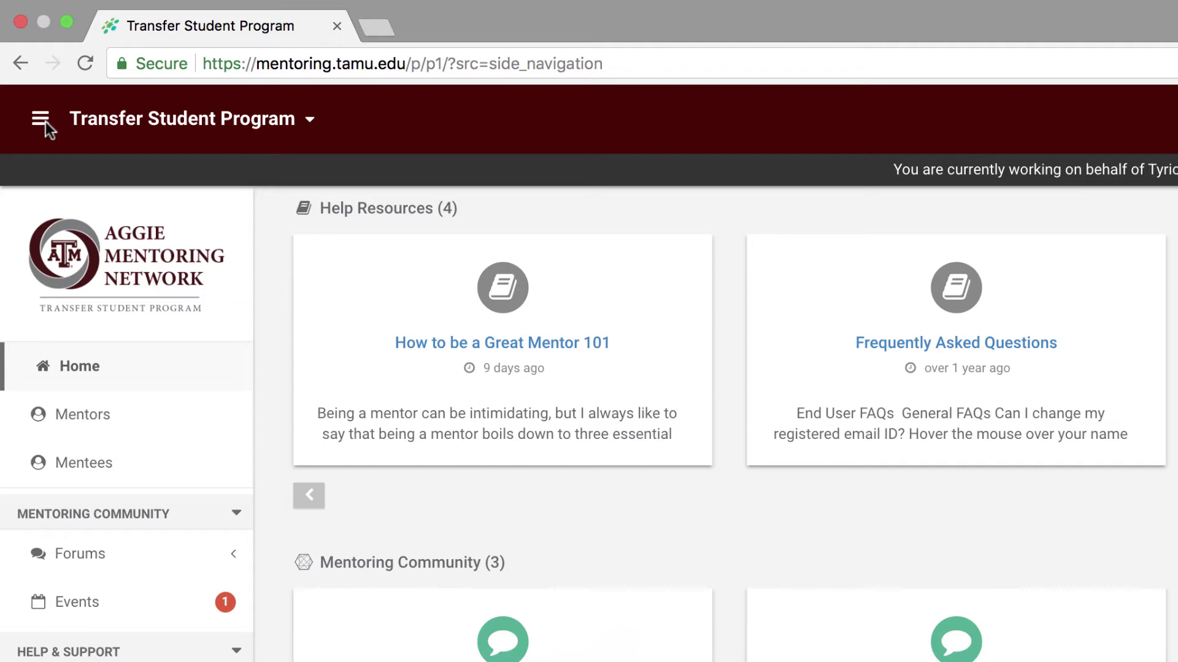
click(42, 120)
click(42, 120)
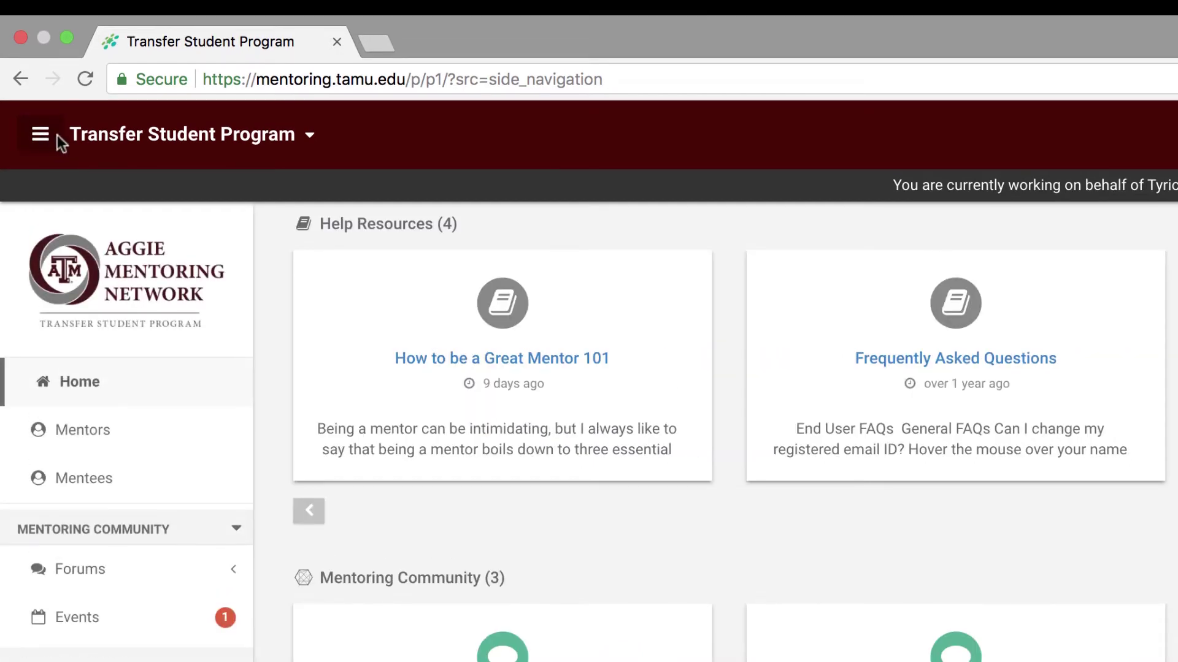
click(205, 142)
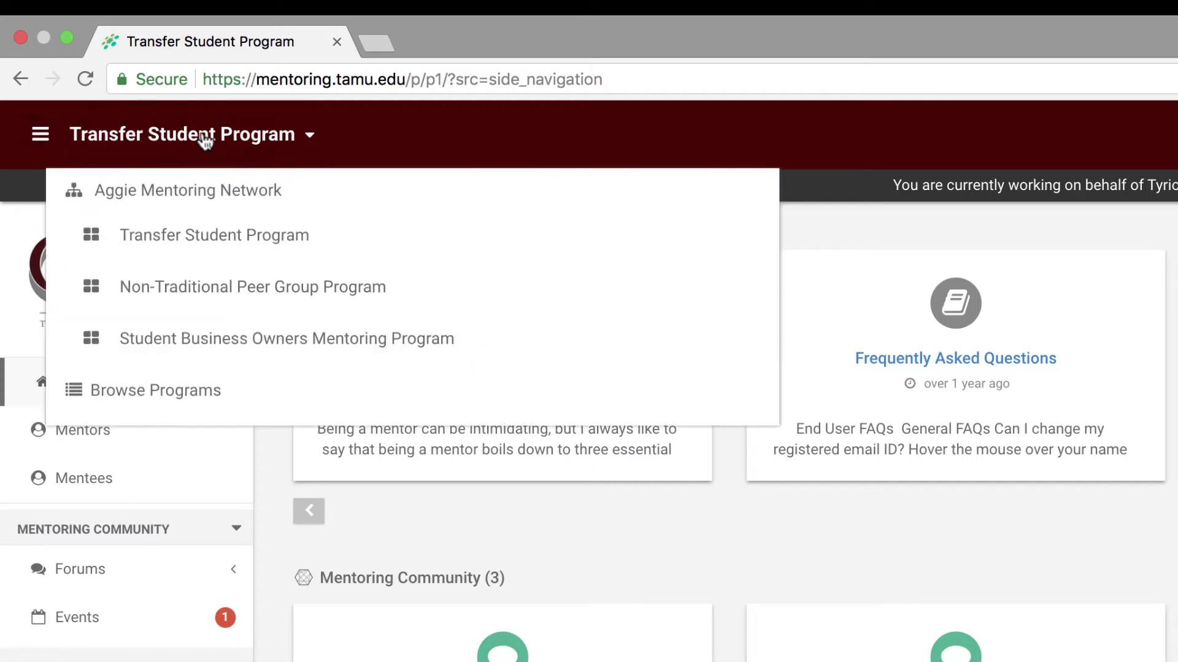
click(210, 244)
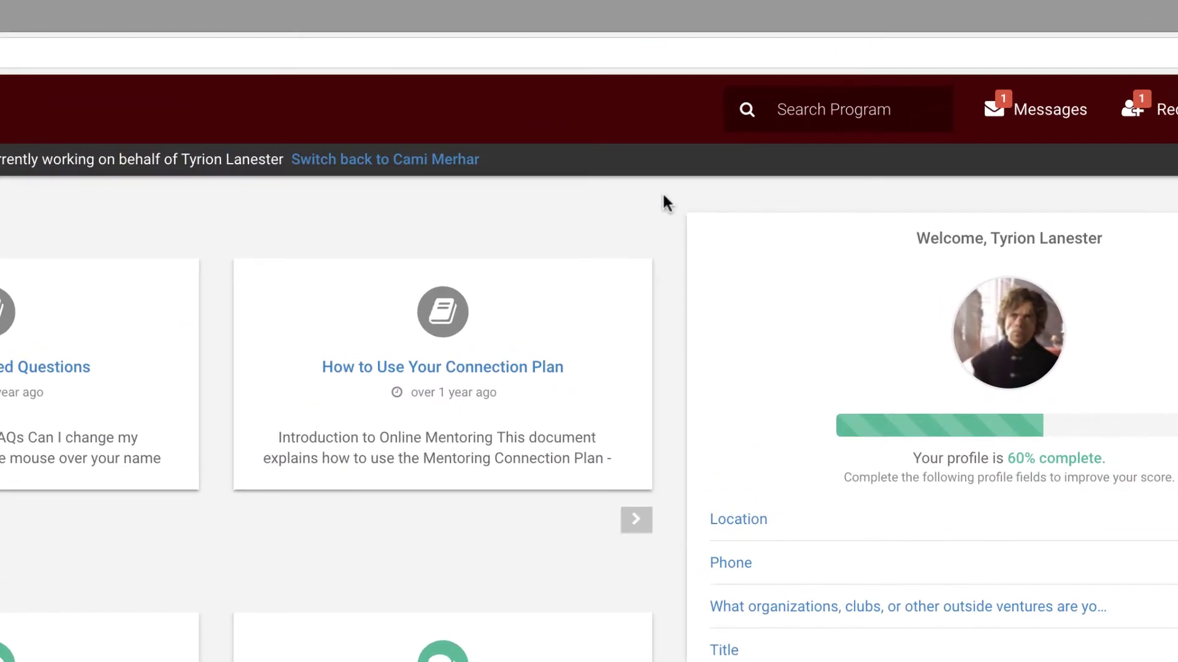
Search the program for the member's first name to bring up the one matching mentee.
text(Jon)
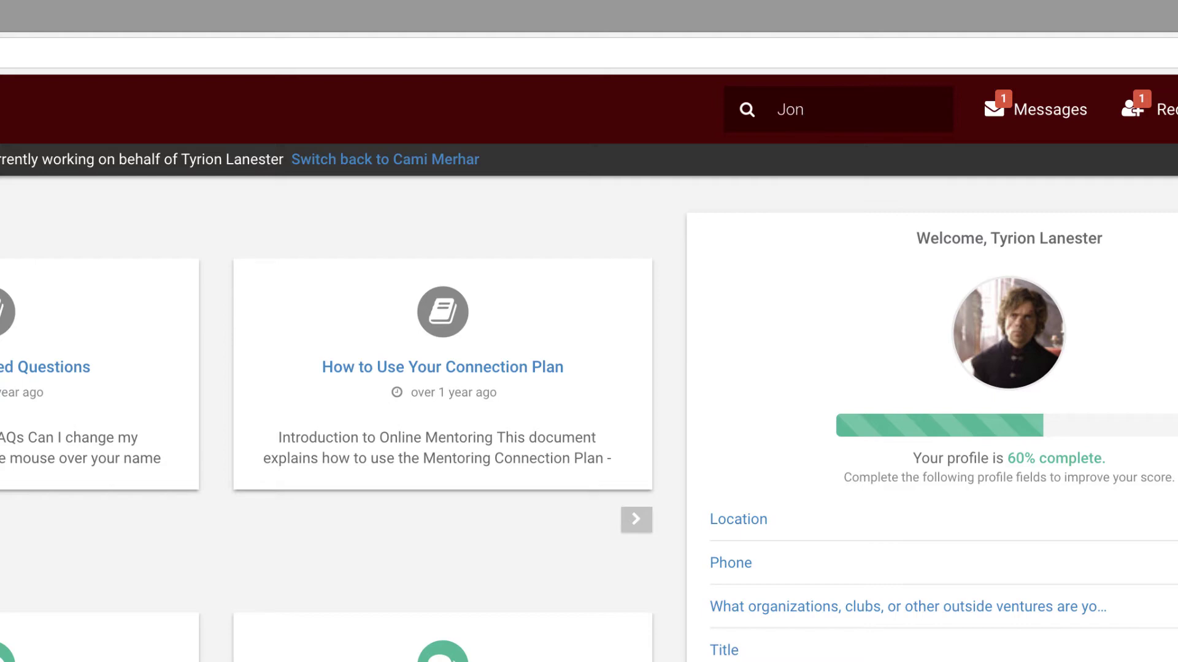
key(Return)
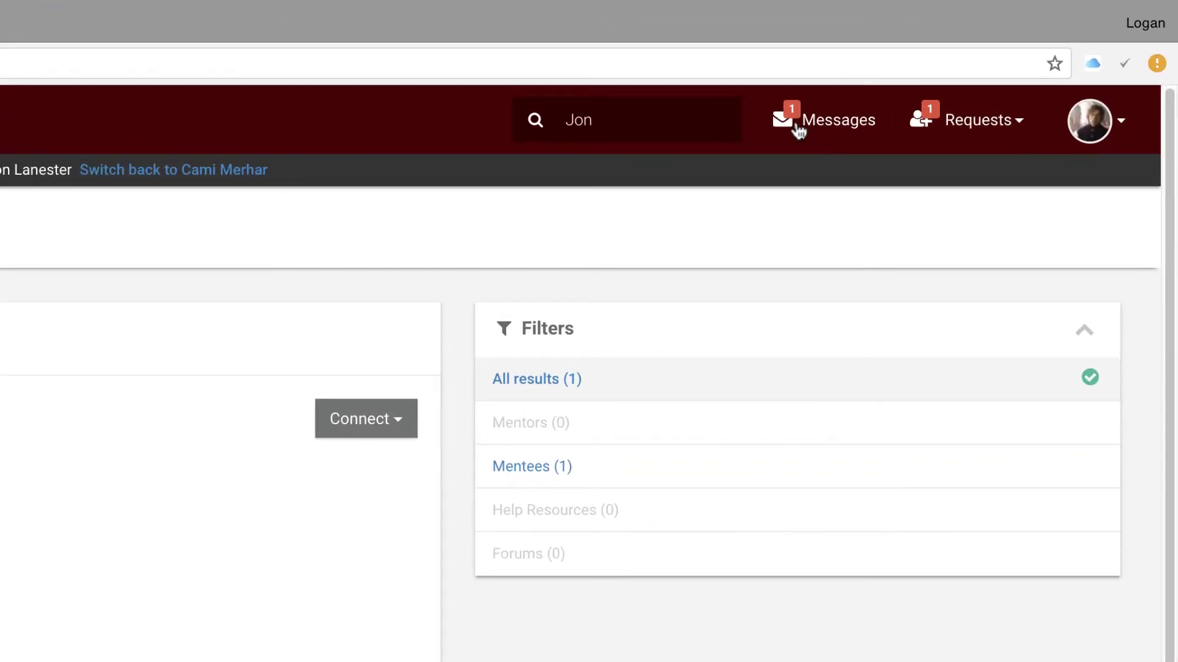
Read the 'All About Me - And You Are....?' inbox message, then view received mentoring requests and the profile menu.
click(798, 130)
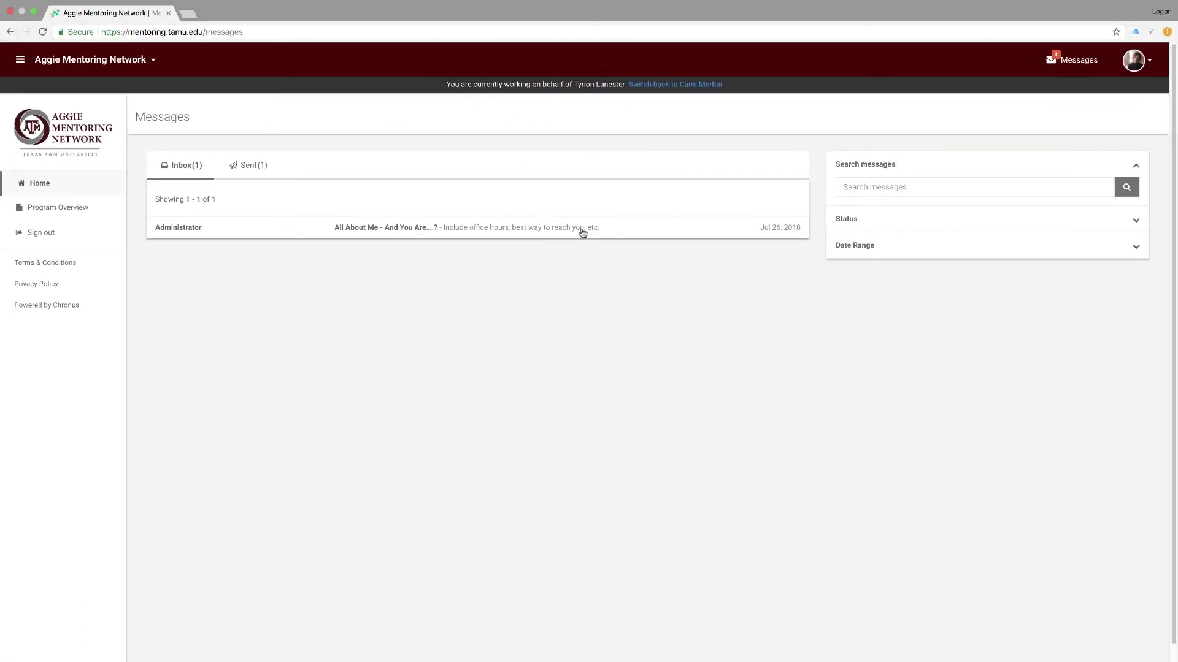
click(582, 231)
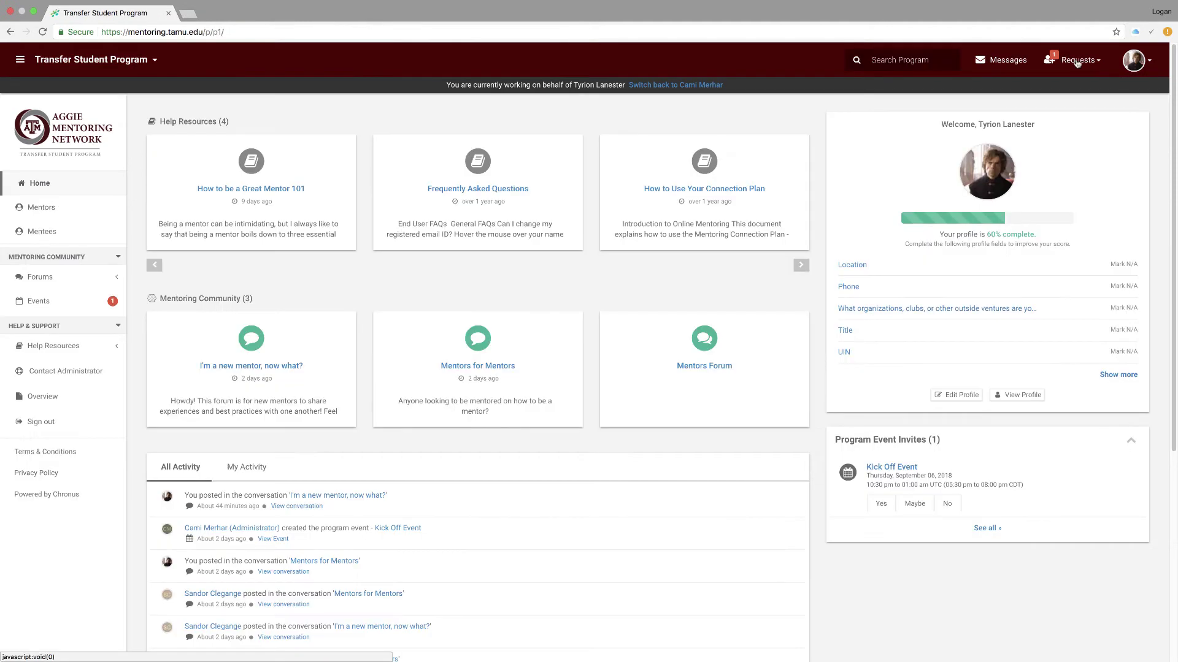
click(1074, 60)
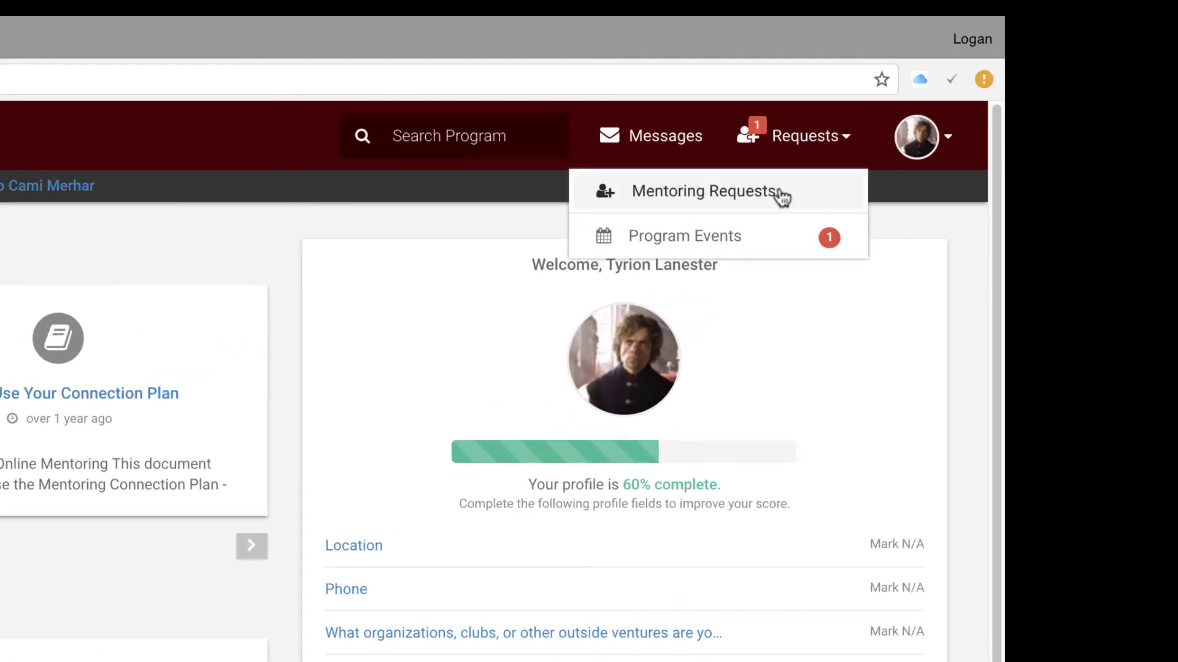
click(778, 193)
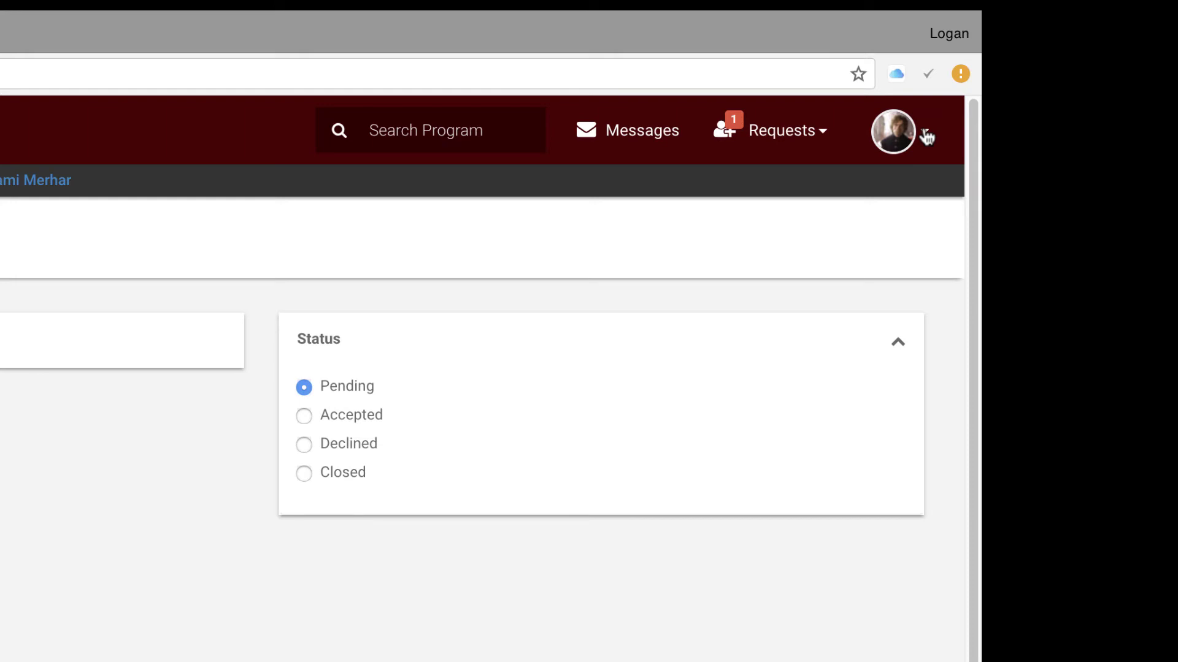
click(926, 136)
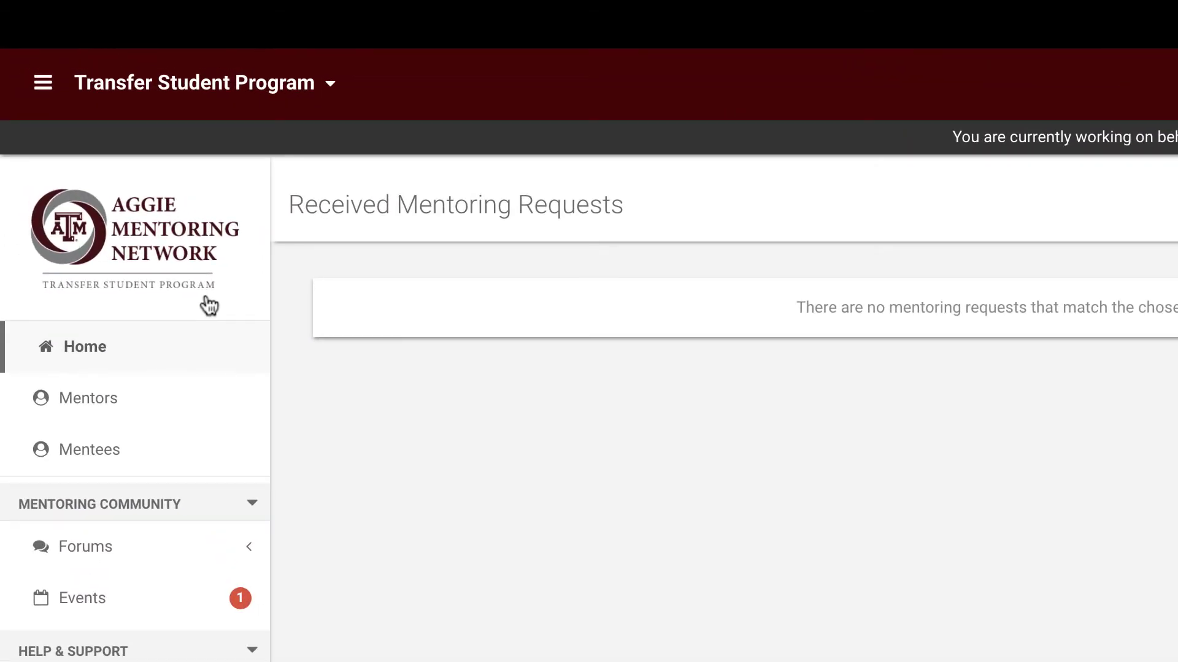
Browse the Mentors list, then filter the Mentees directory to Academic Success and Career Guidance.
click(155, 341)
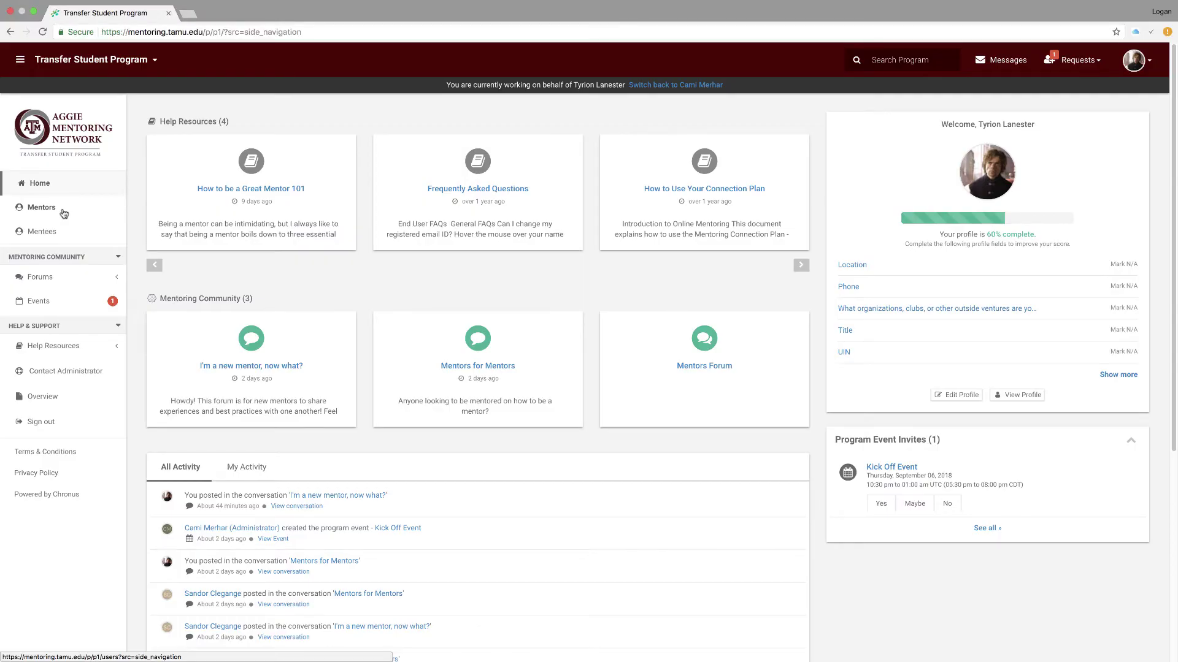
click(64, 213)
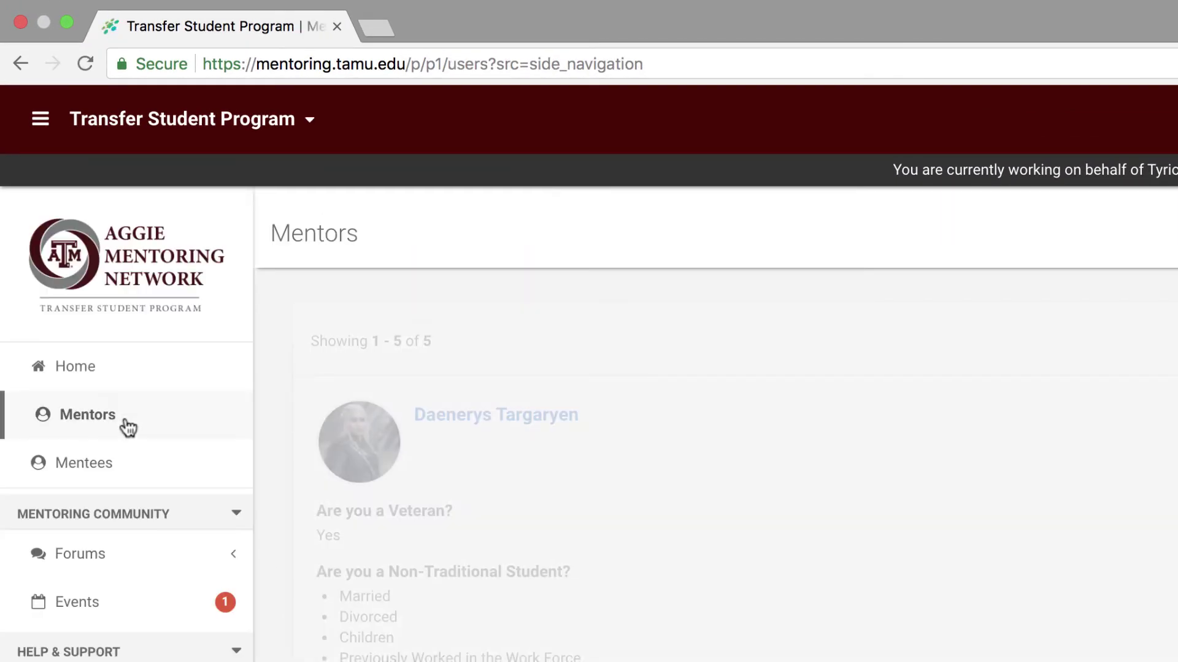
click(127, 477)
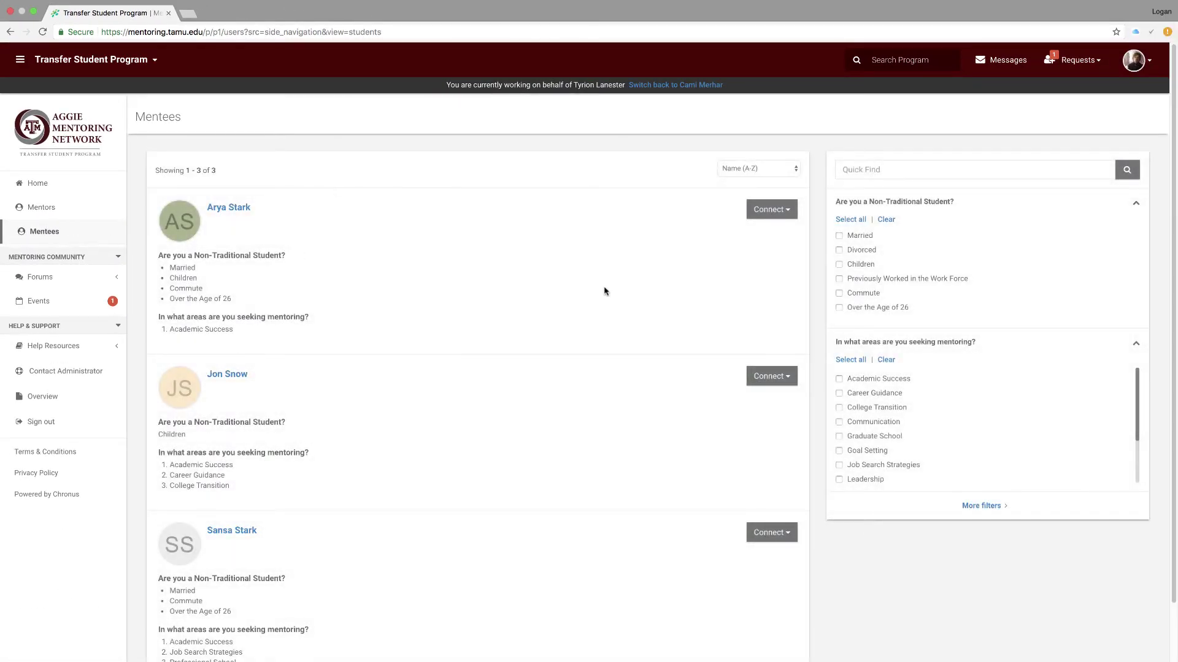
click(857, 379)
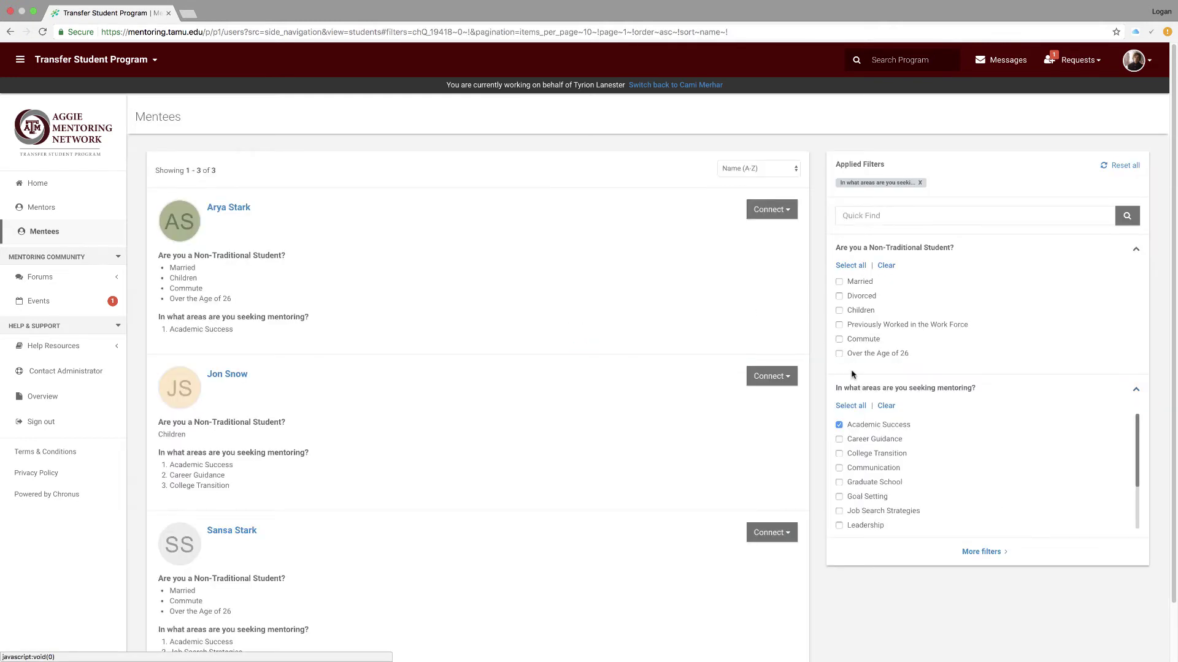
click(857, 440)
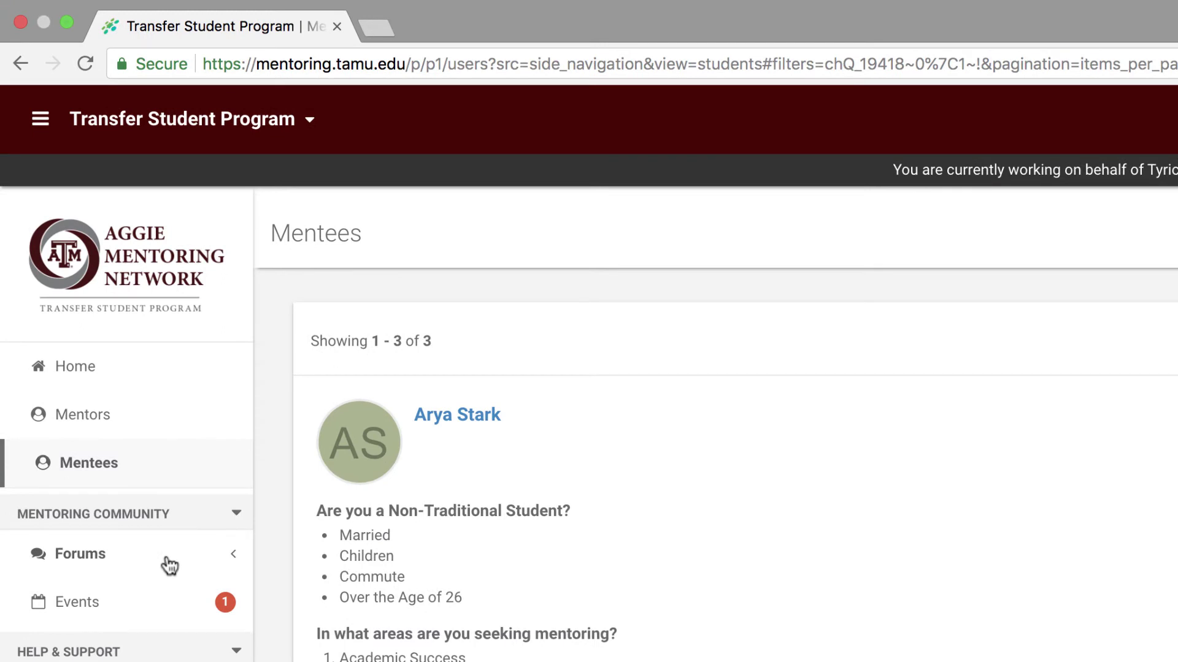
Open the Mentors Forum from the sidebar, then confirm a Yes RSVP for the Kick Off Event.
click(169, 564)
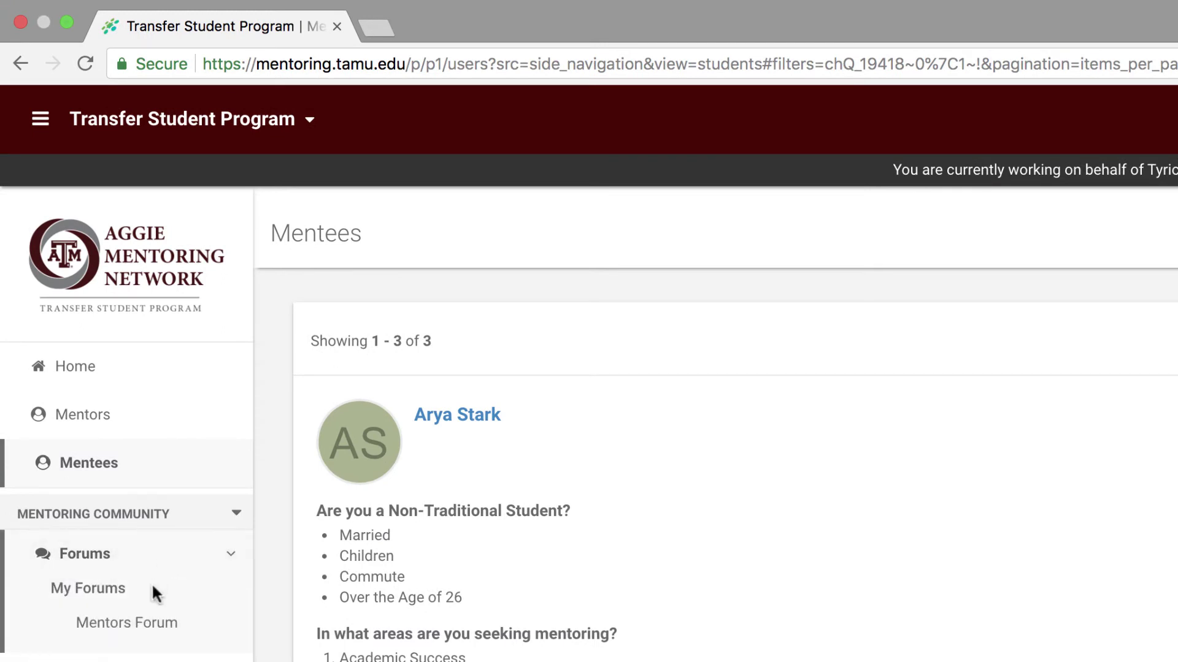
click(146, 624)
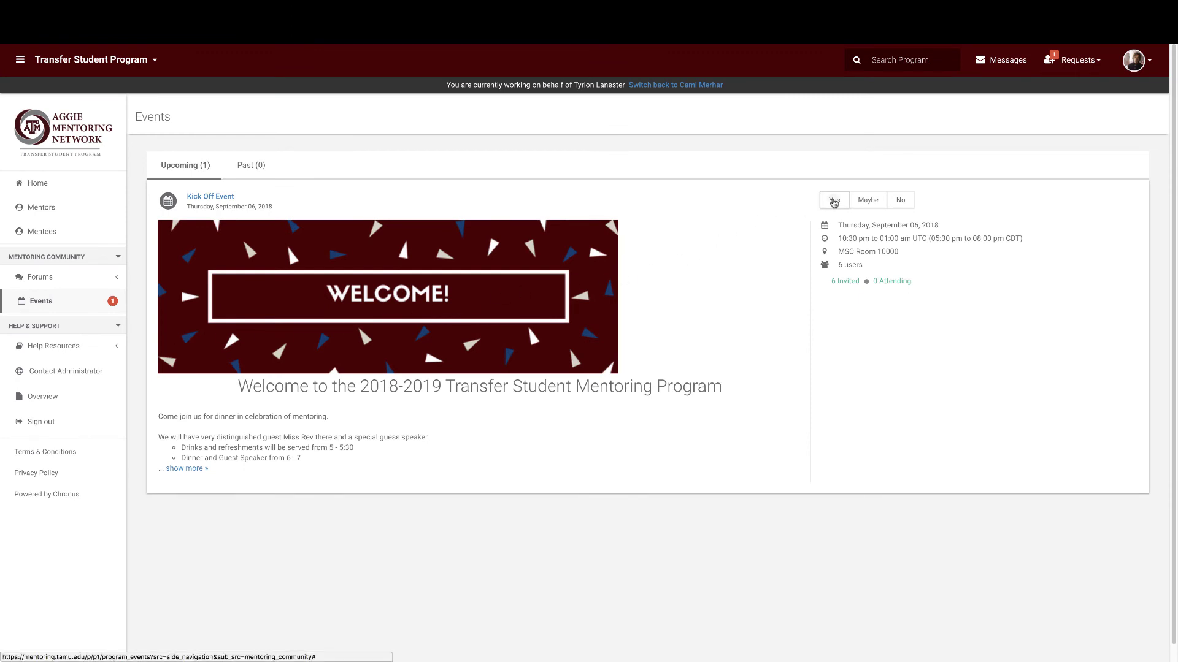
click(834, 202)
click(716, 206)
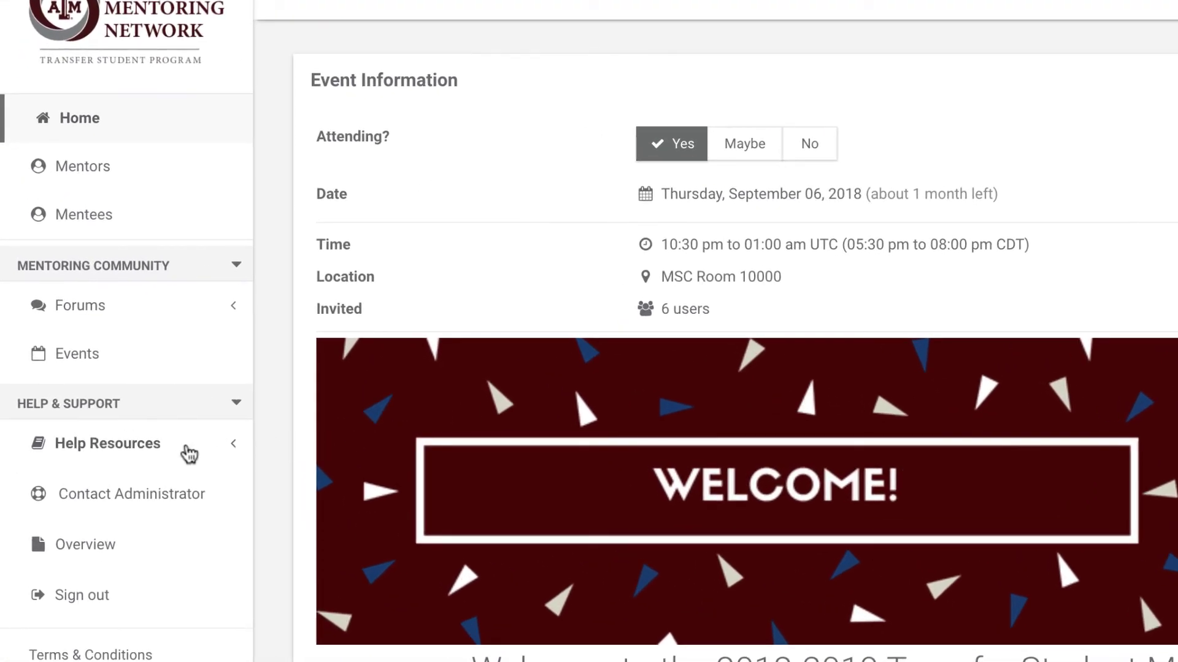
List all help resources, then send the administrator a 'Mentee won't respond' message.
click(139, 452)
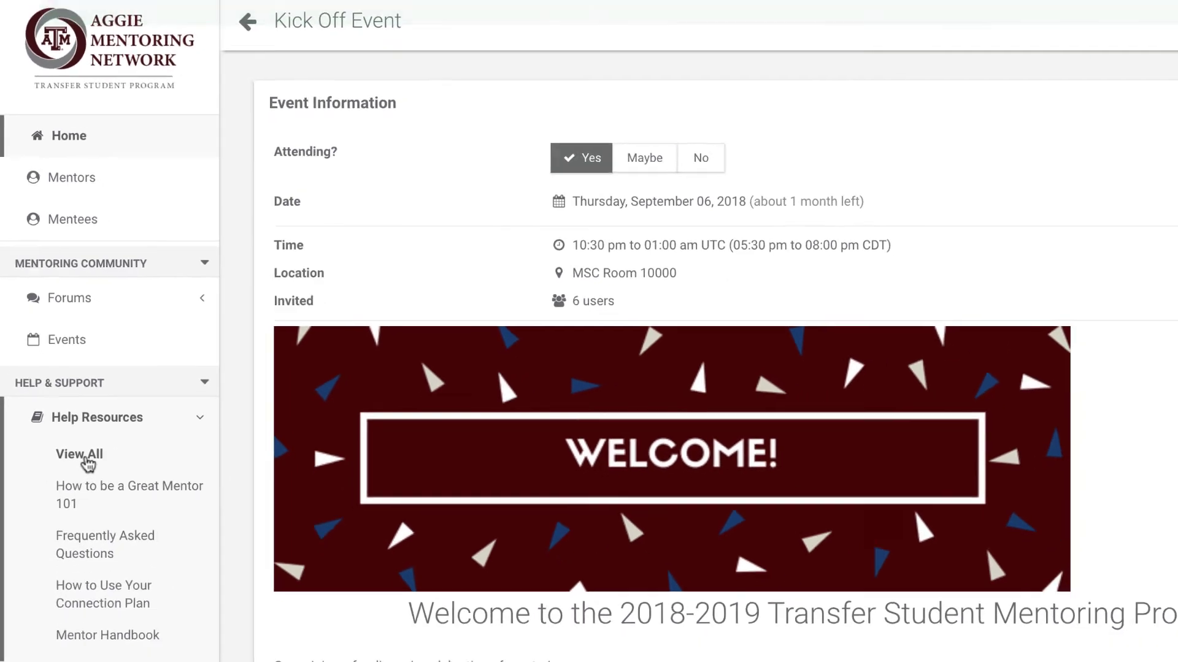
click(87, 465)
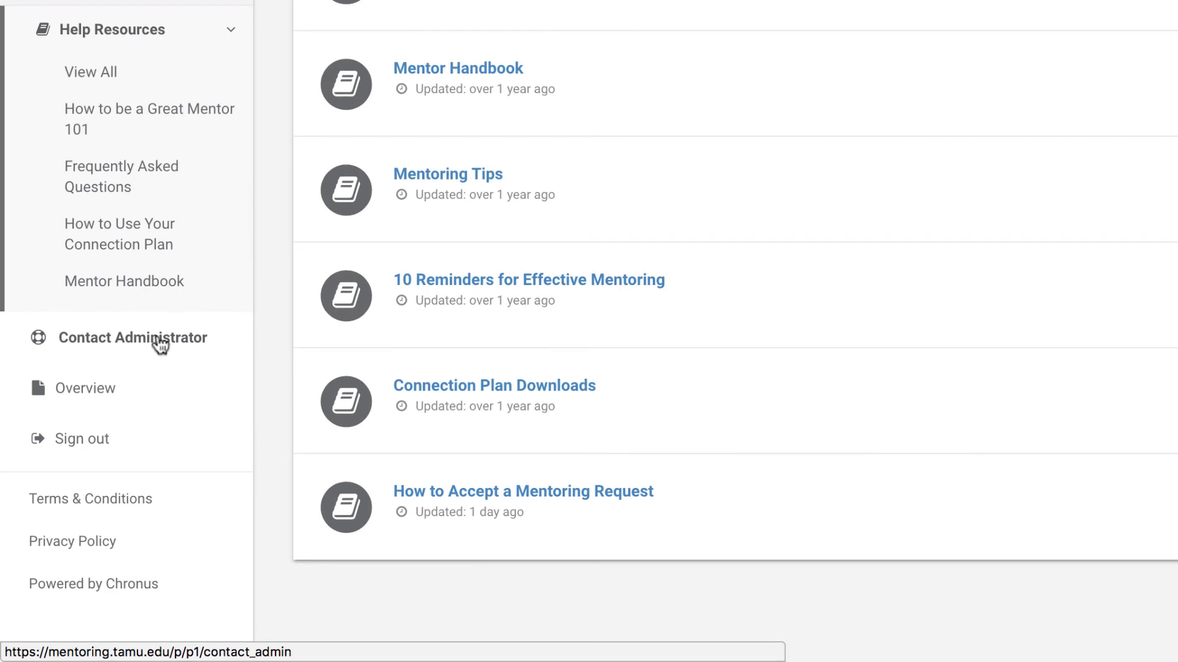
click(80, 504)
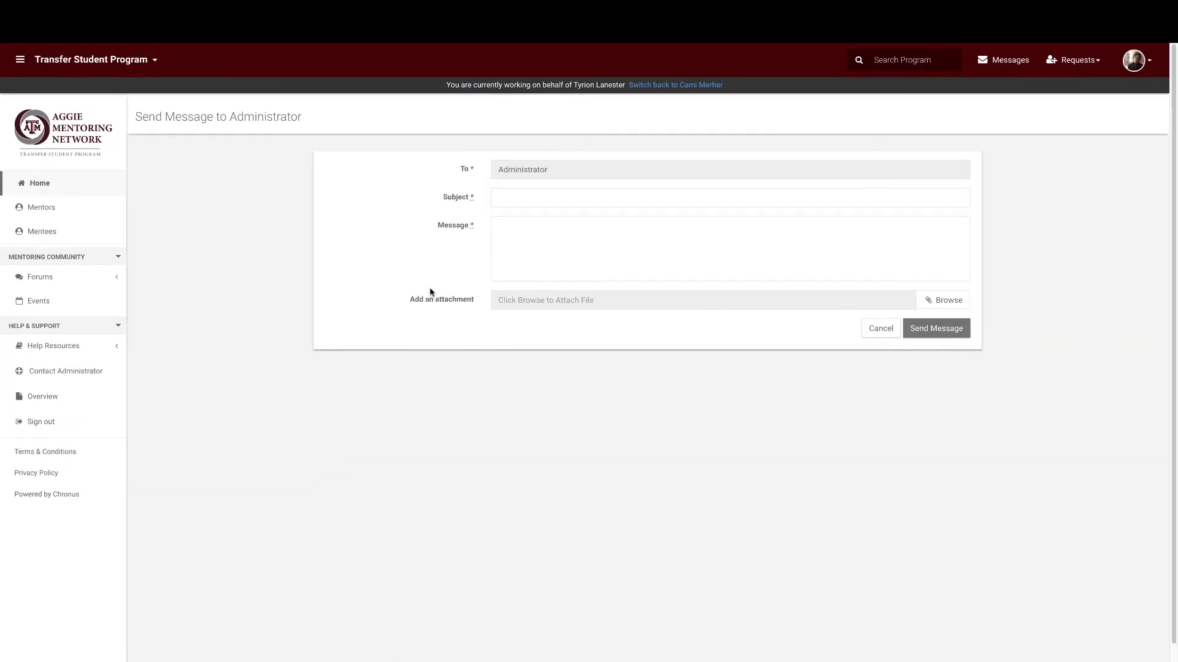
click(543, 195)
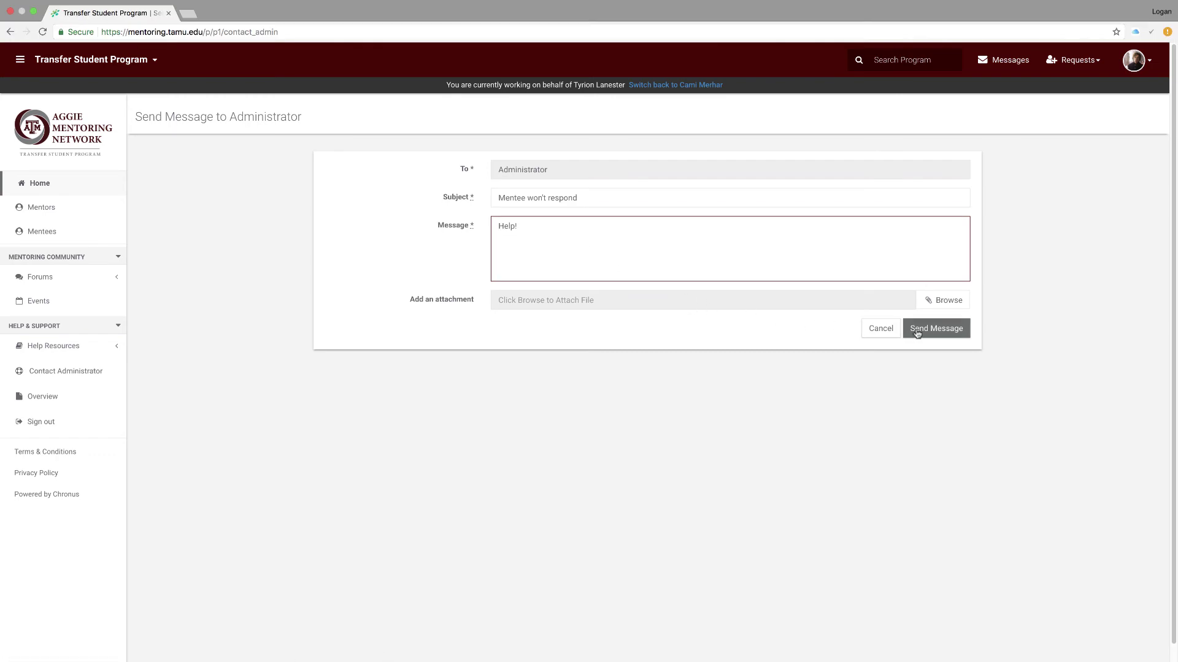
click(917, 330)
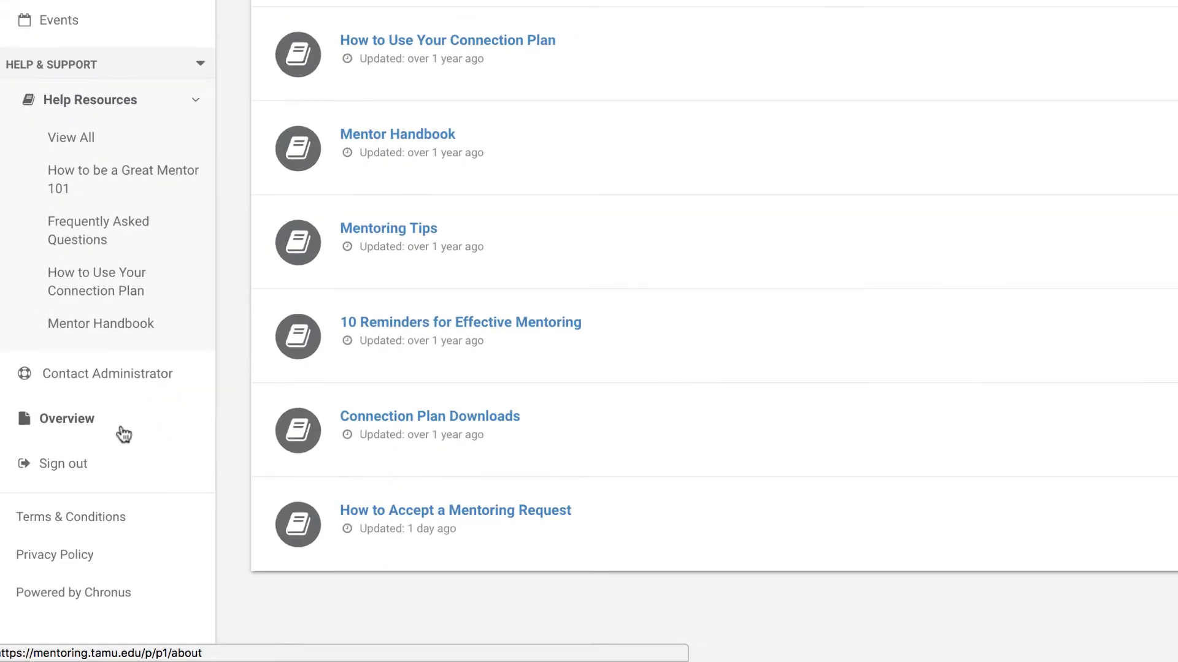
View the program Overview page, then sign out of the network.
click(137, 406)
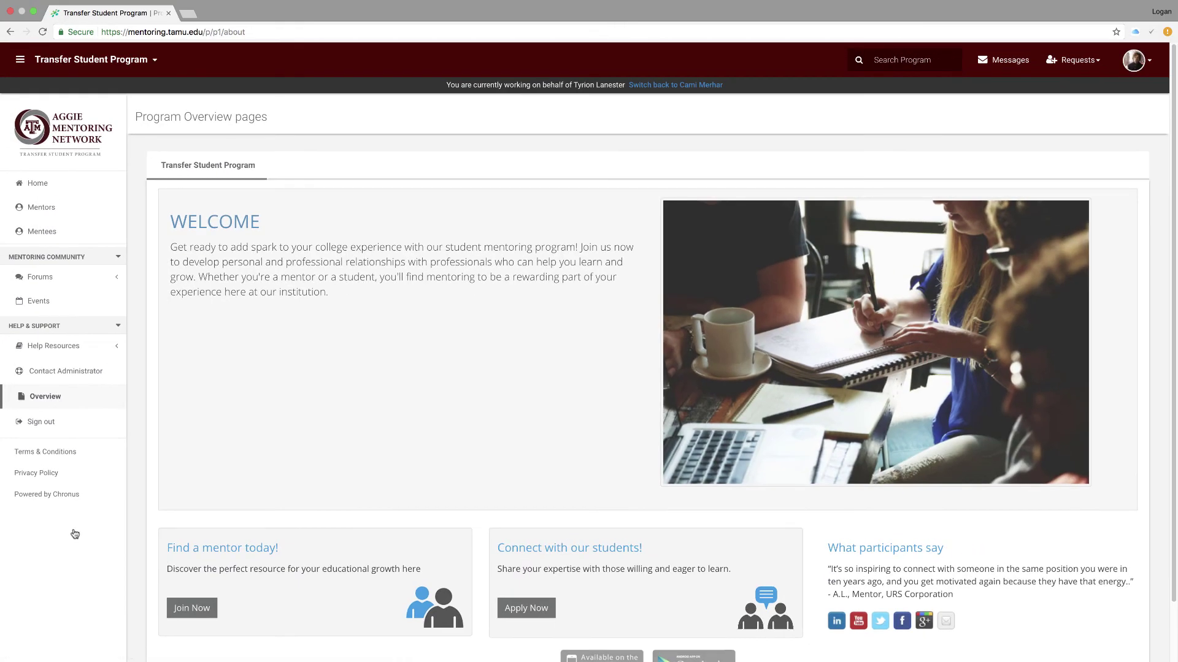
click(78, 424)
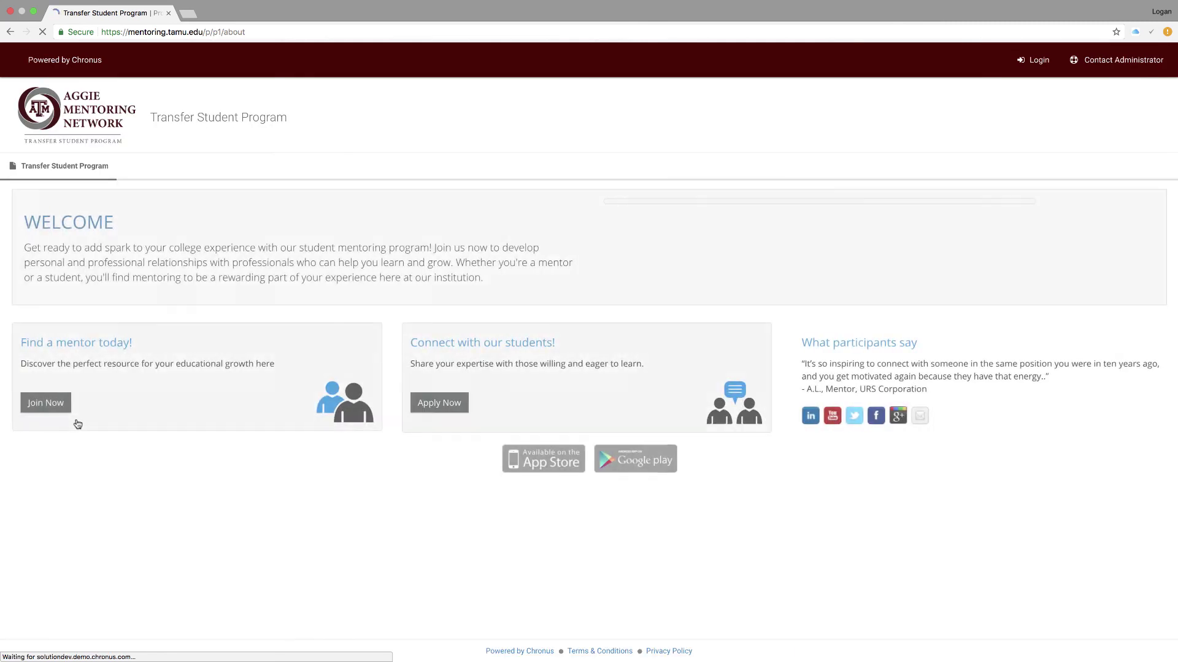